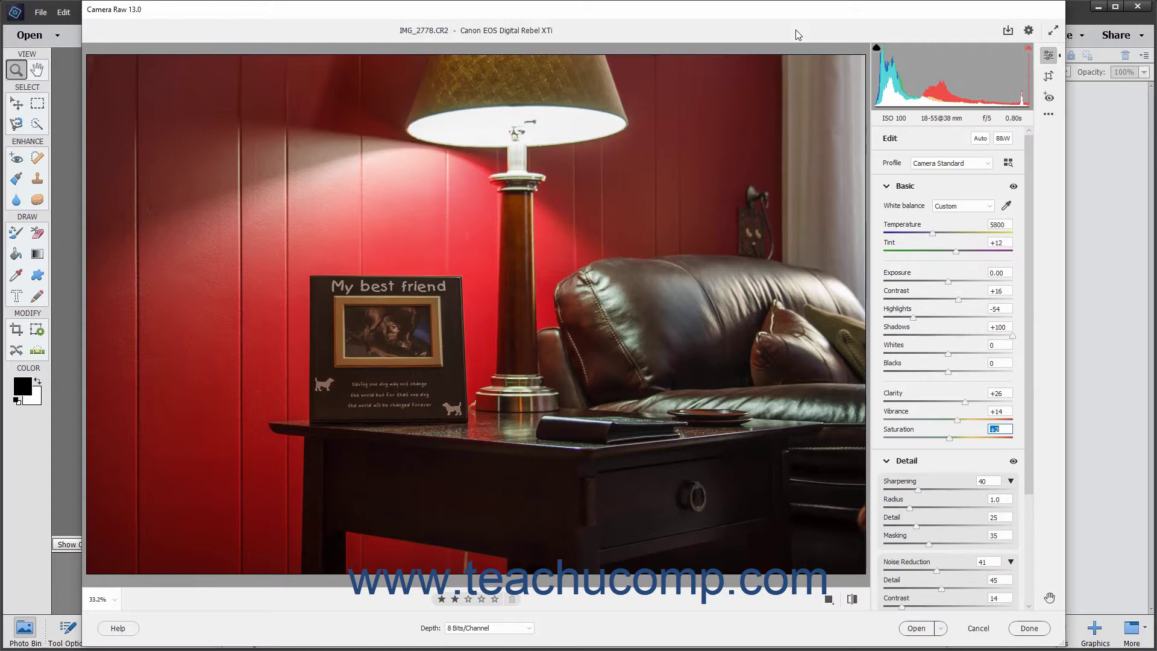
- Send the saved file to a new location, the Pictures > CanonRebelImports folder
left_click(1014, 28)
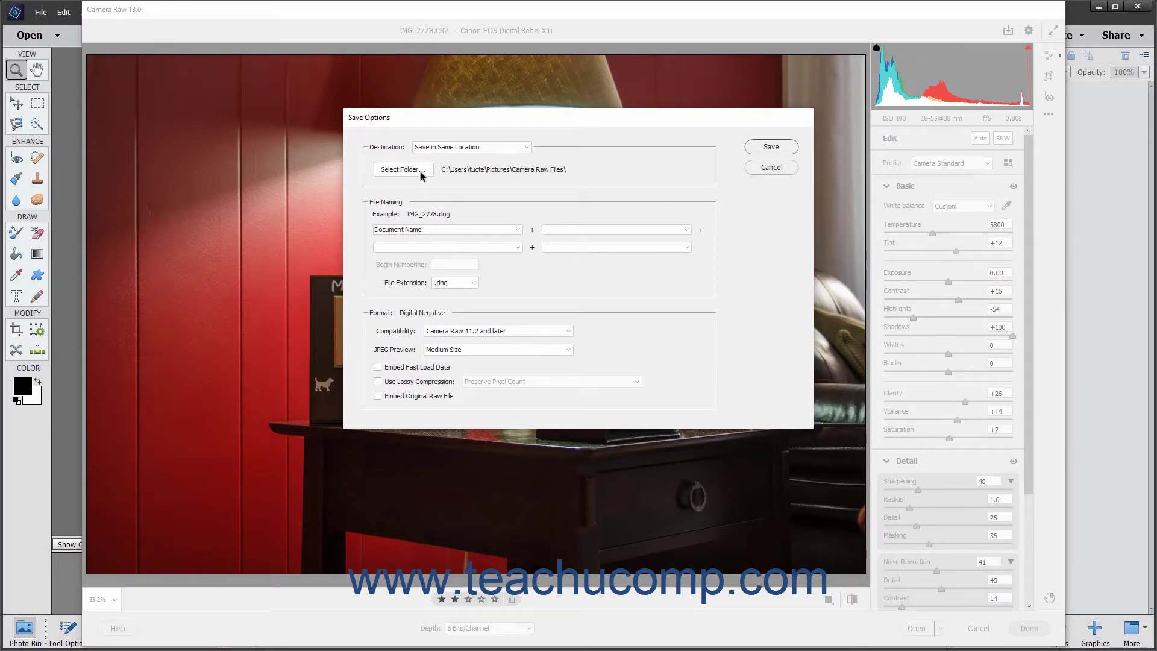
left_click(492, 148)
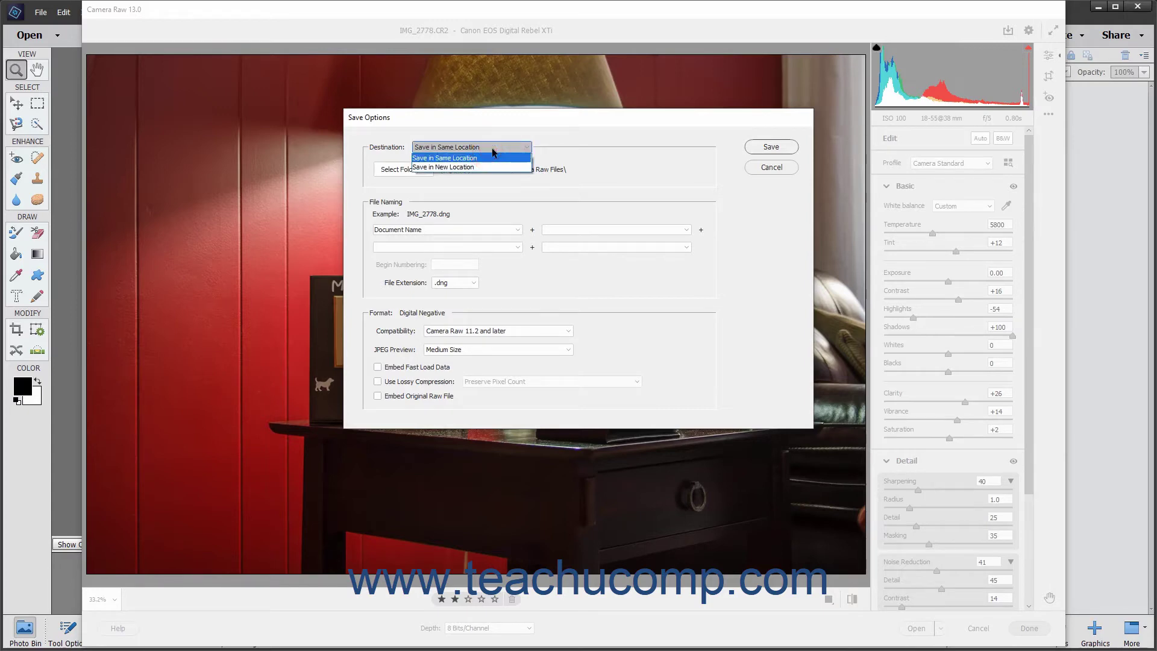
left_click(492, 150)
left_click(416, 170)
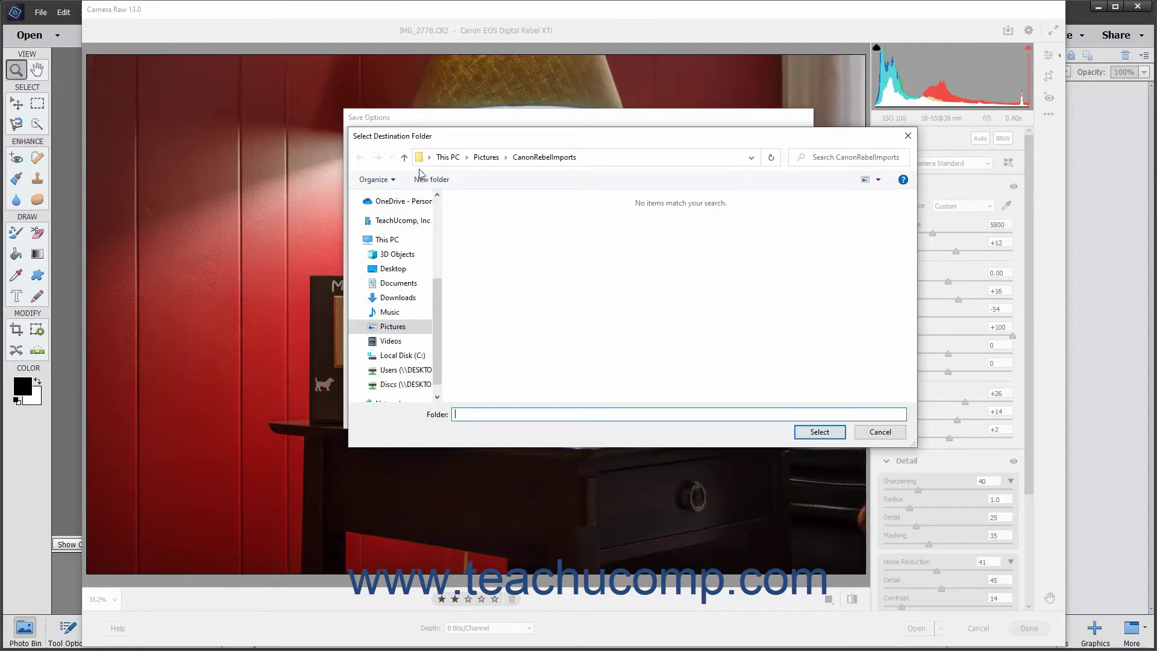
left_click(818, 433)
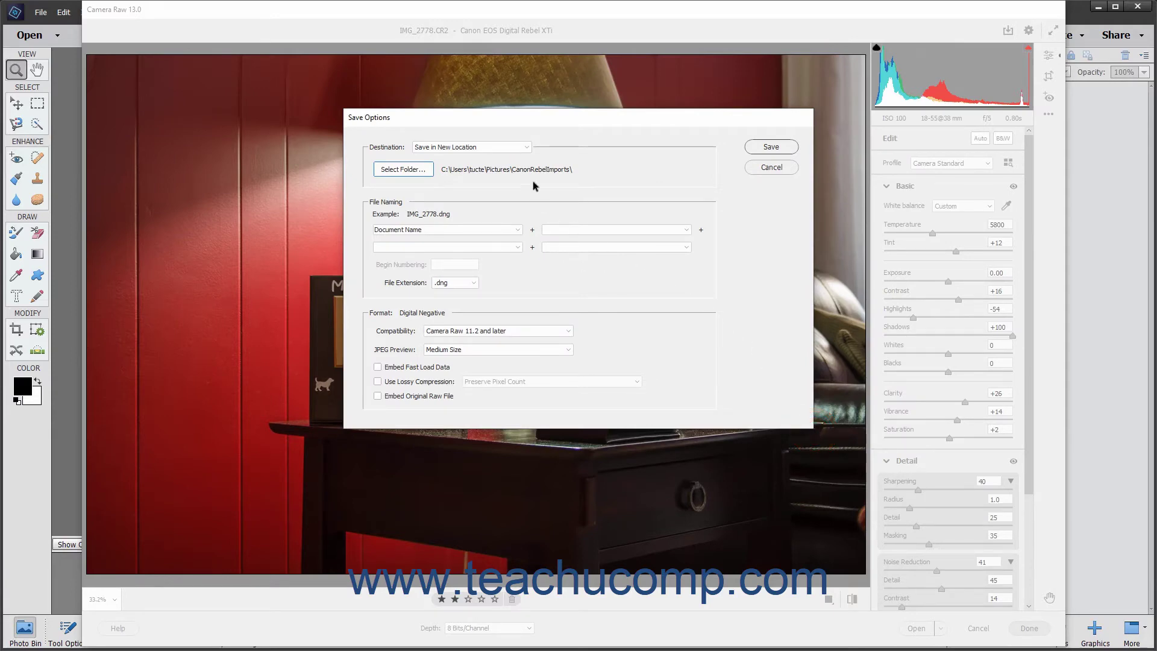
left_click(522, 145)
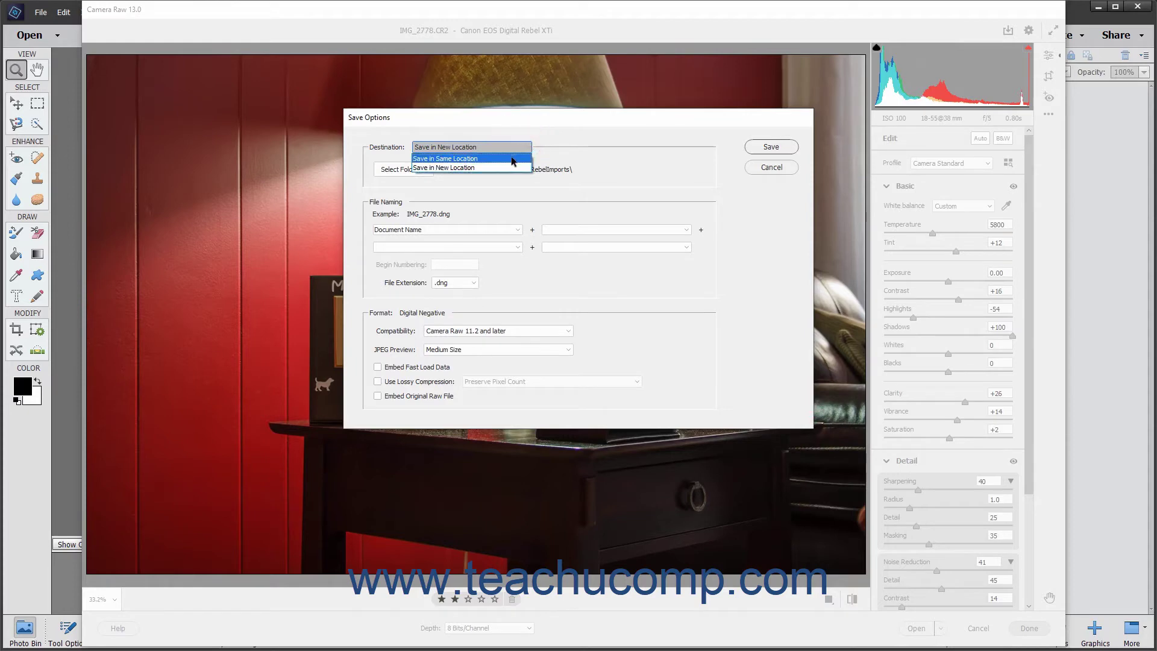
- Switch back to Save in Same Location and start the file name with Document Name
left_click(512, 159)
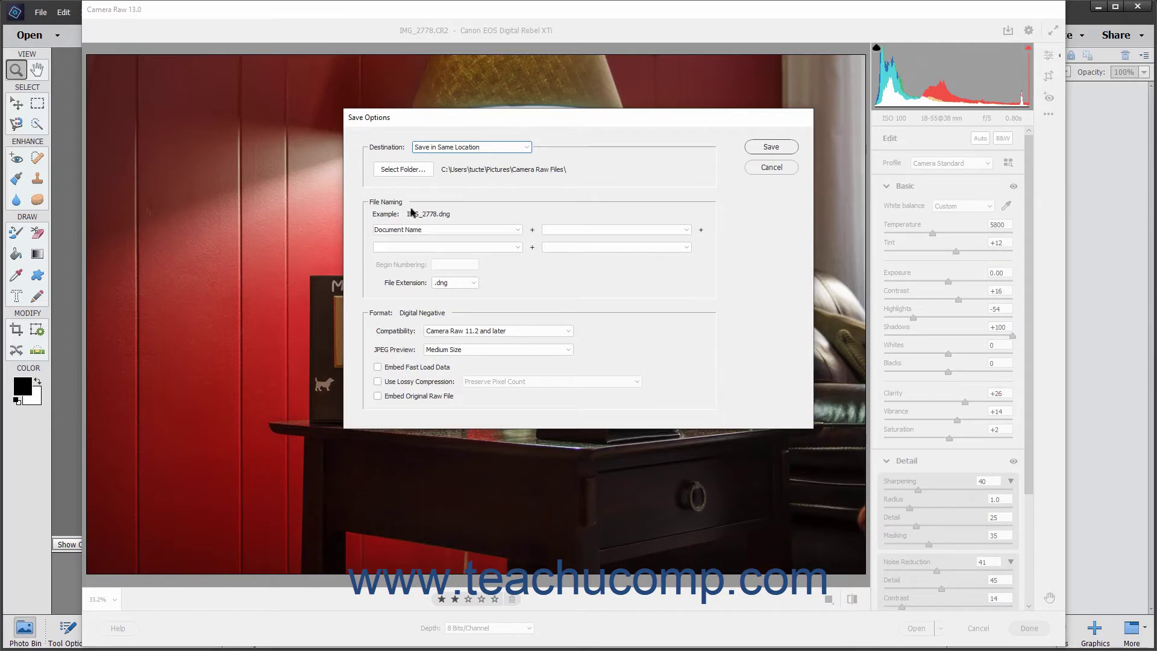
left_click(515, 232)
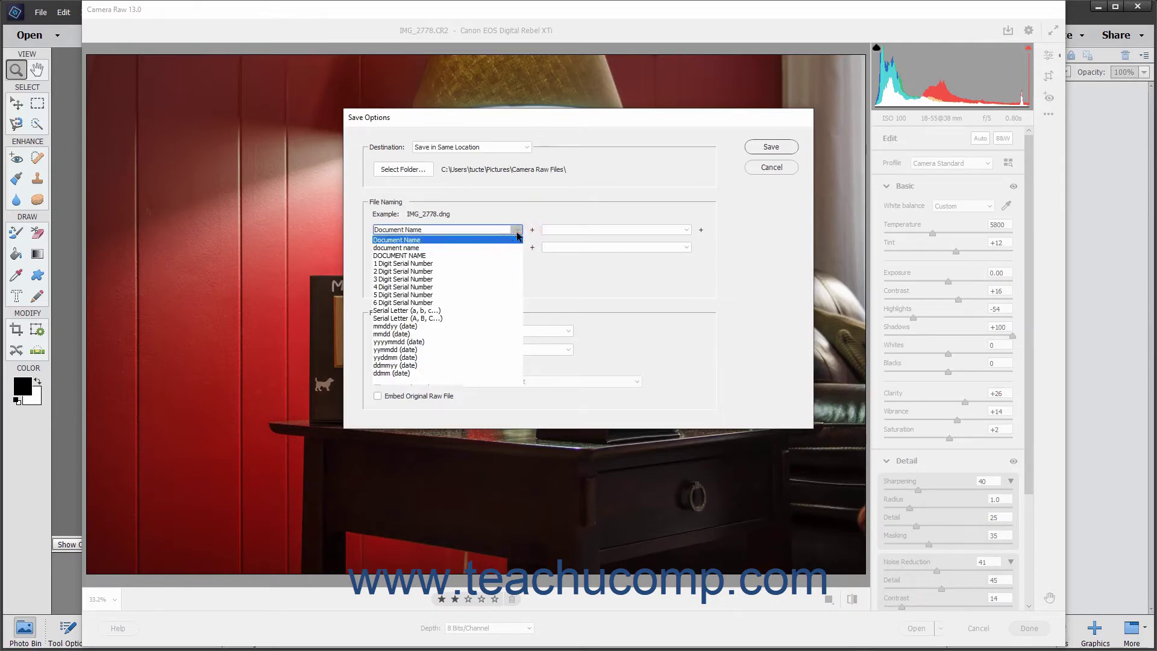
left_click(516, 234)
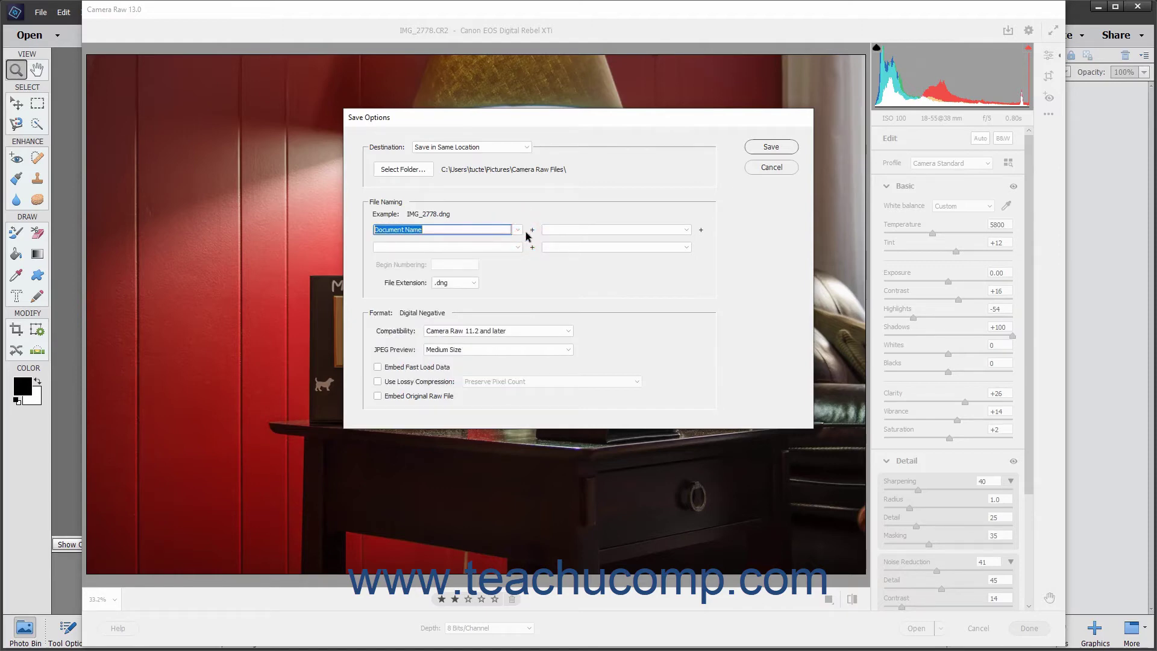
left_click(686, 230)
left_click(625, 264)
left_click(517, 248)
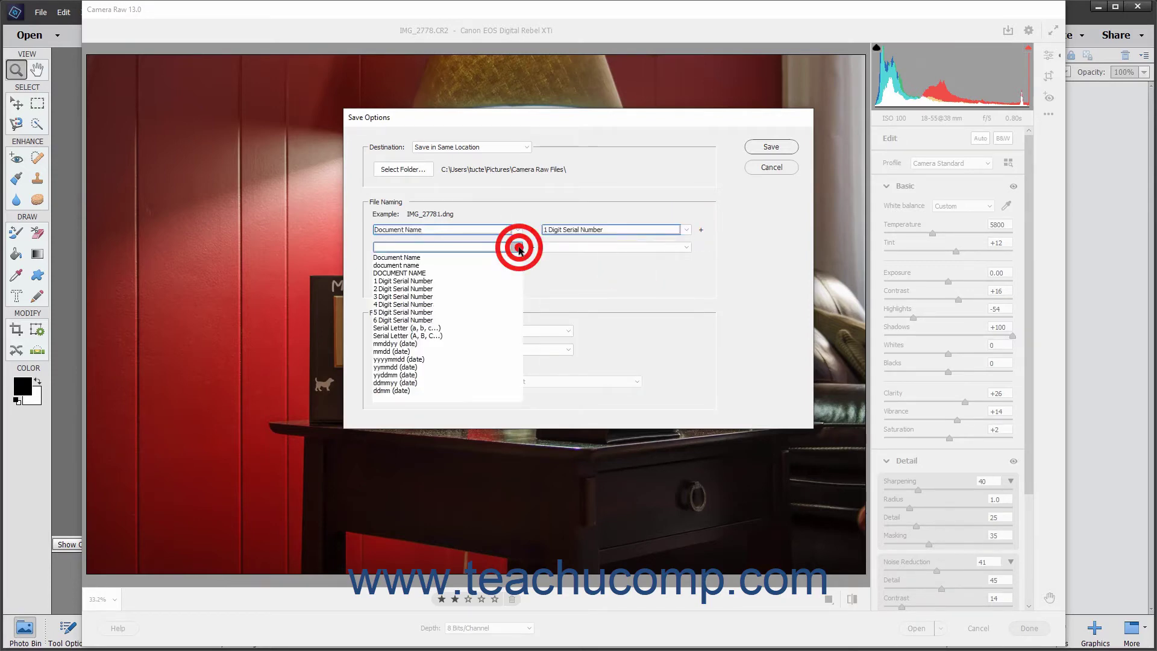
left_click(468, 342)
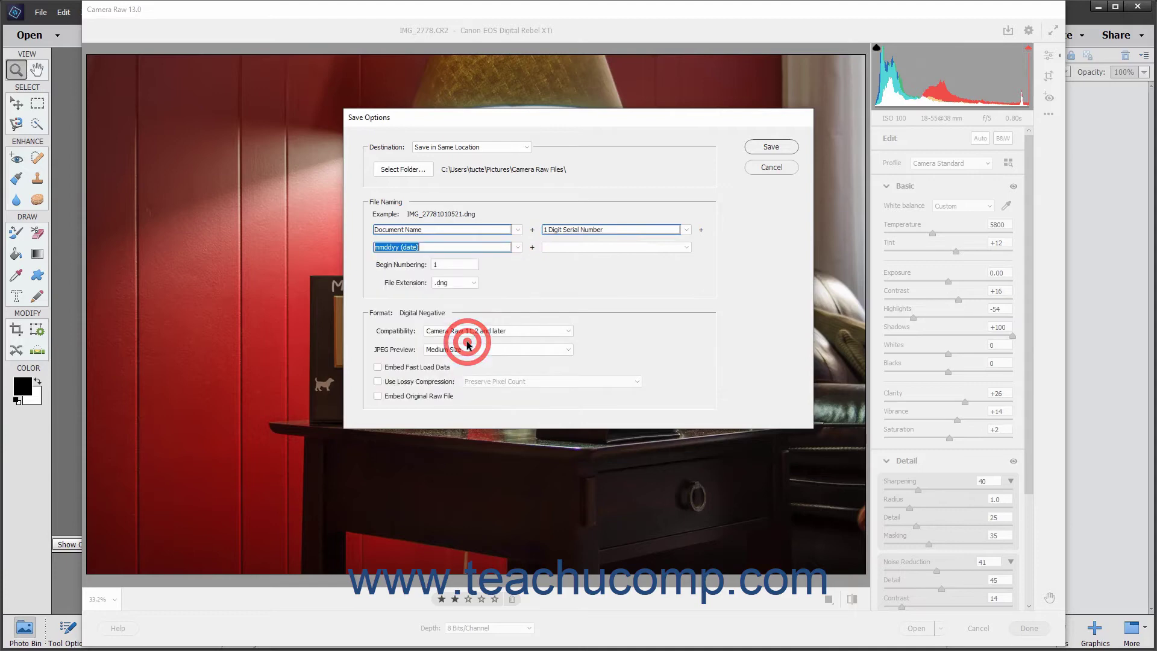
- Replace the serial-number part with mmddyy (date) so names read Document Name plus date
left_click(470, 218)
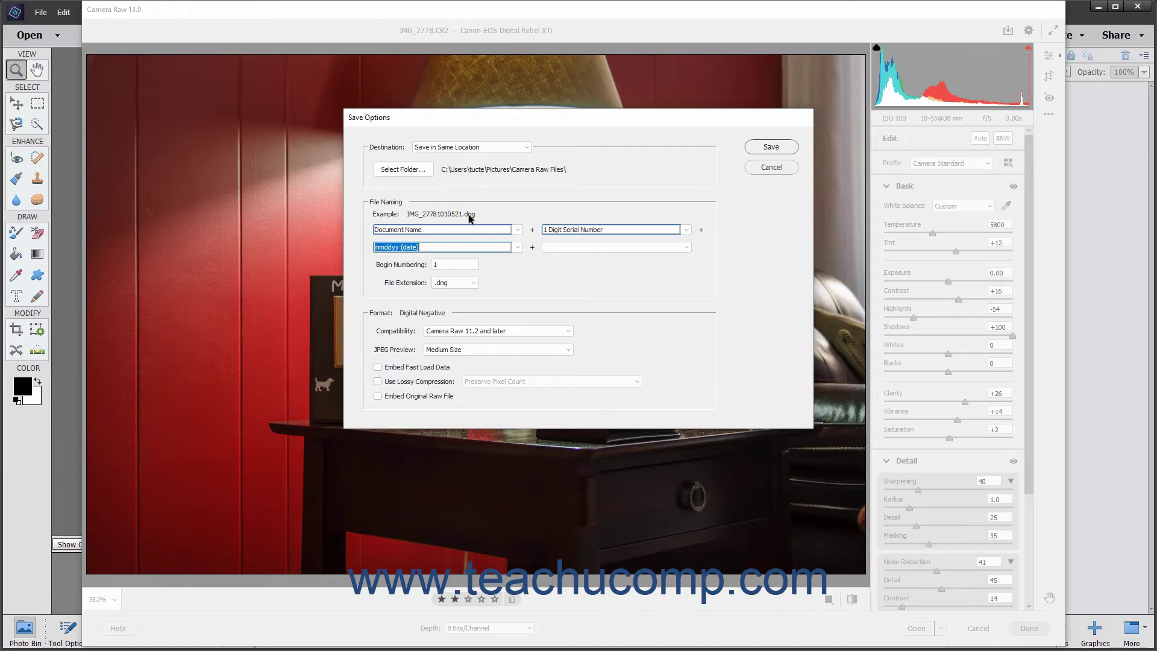
left_click(537, 232)
left_click(461, 266)
left_click(685, 229)
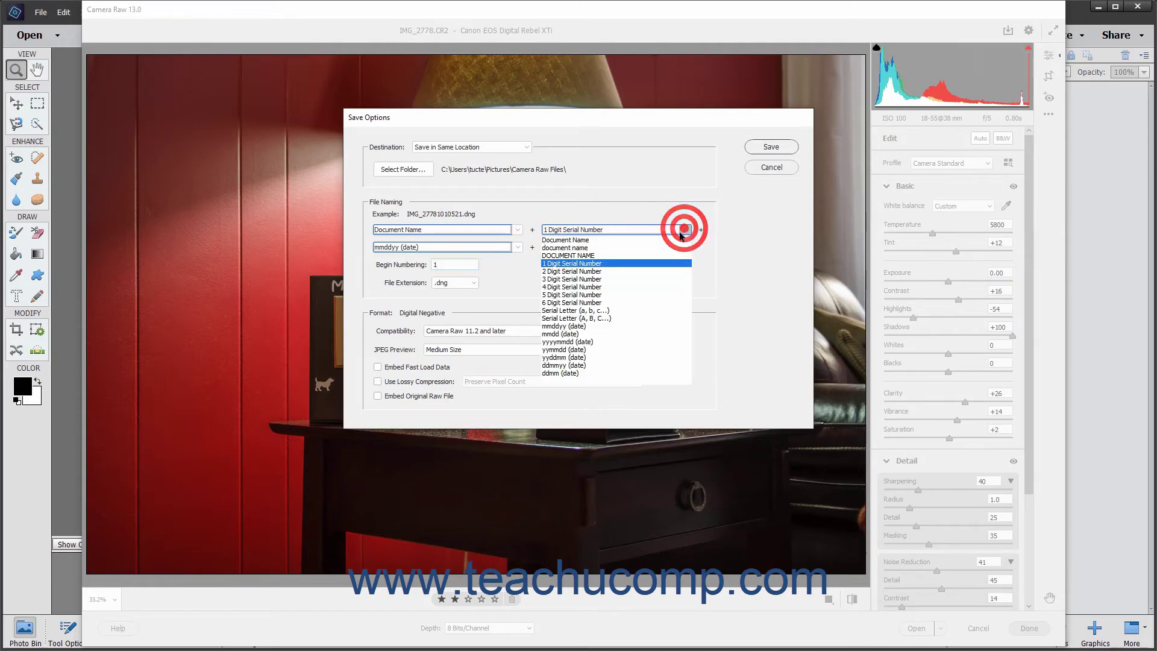
left_click(598, 327)
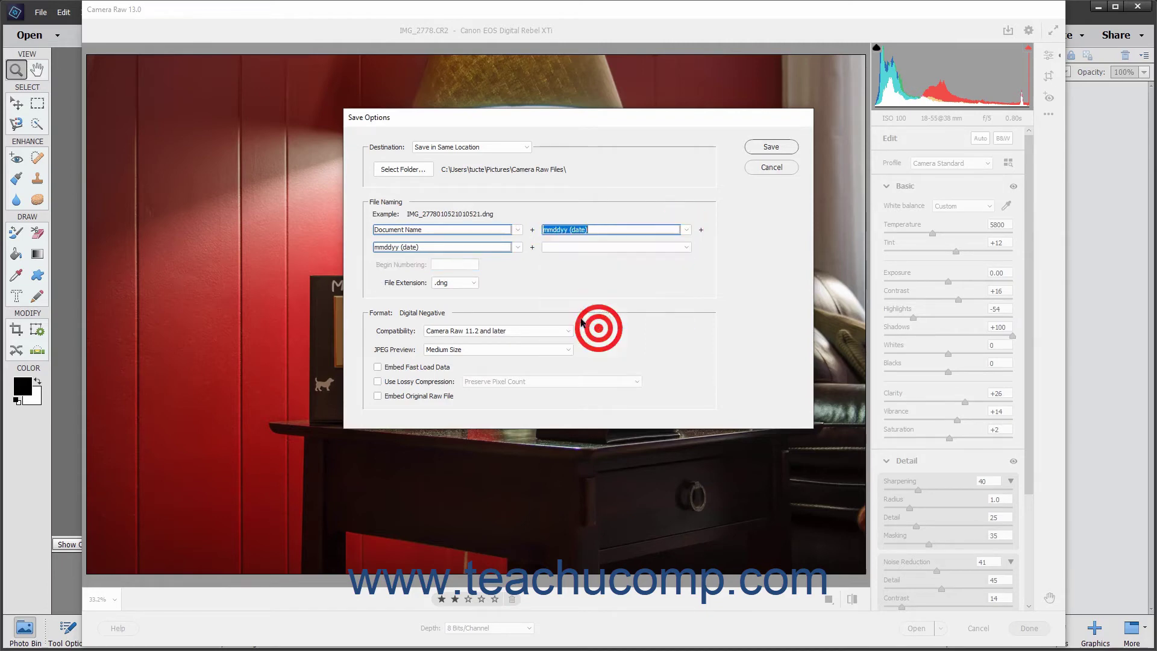
left_click(517, 247)
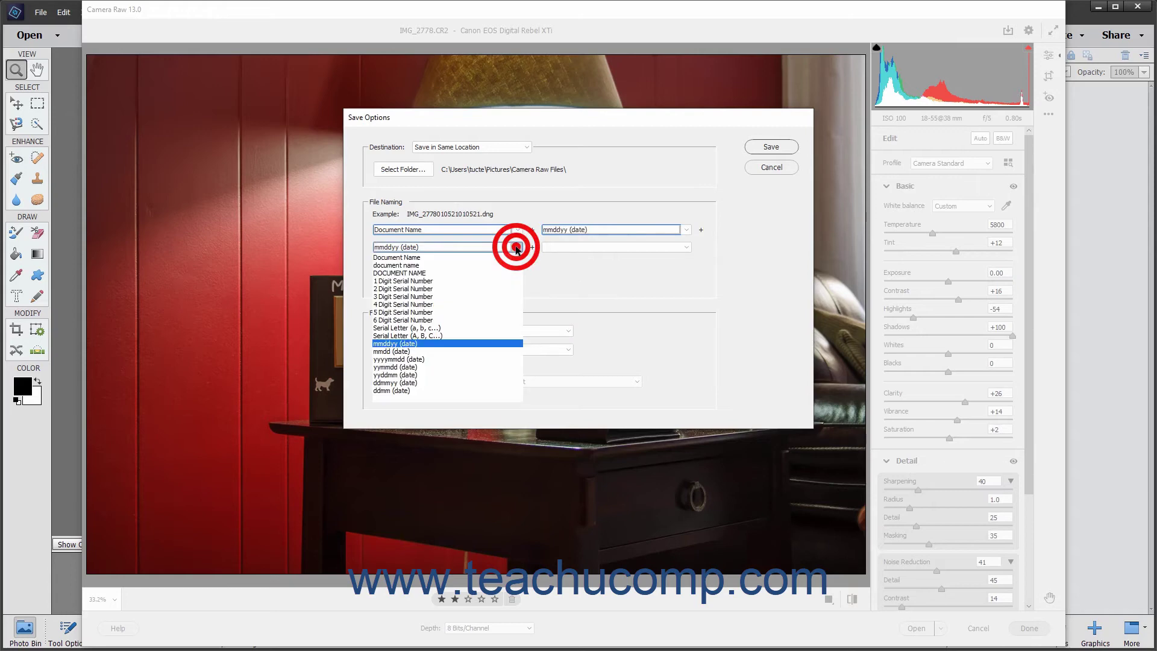
left_click(486, 273)
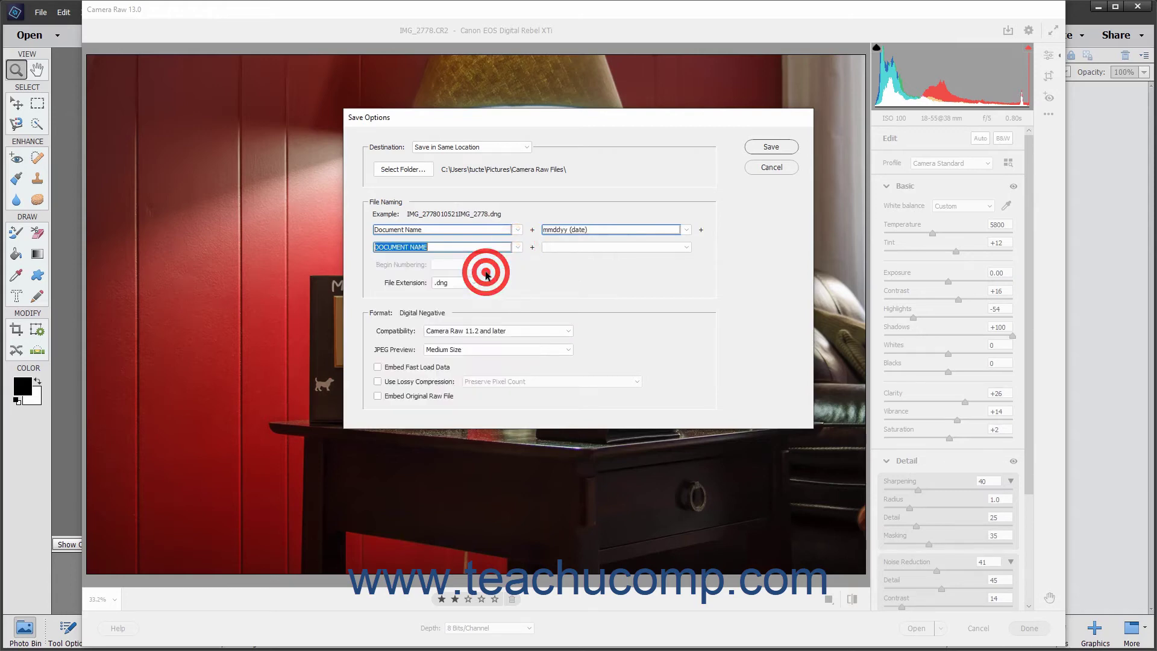
- Clear the second naming row, keep the .dng extension, and set compatibility to Camera Raw 12.4 and later
key("BackSpace")
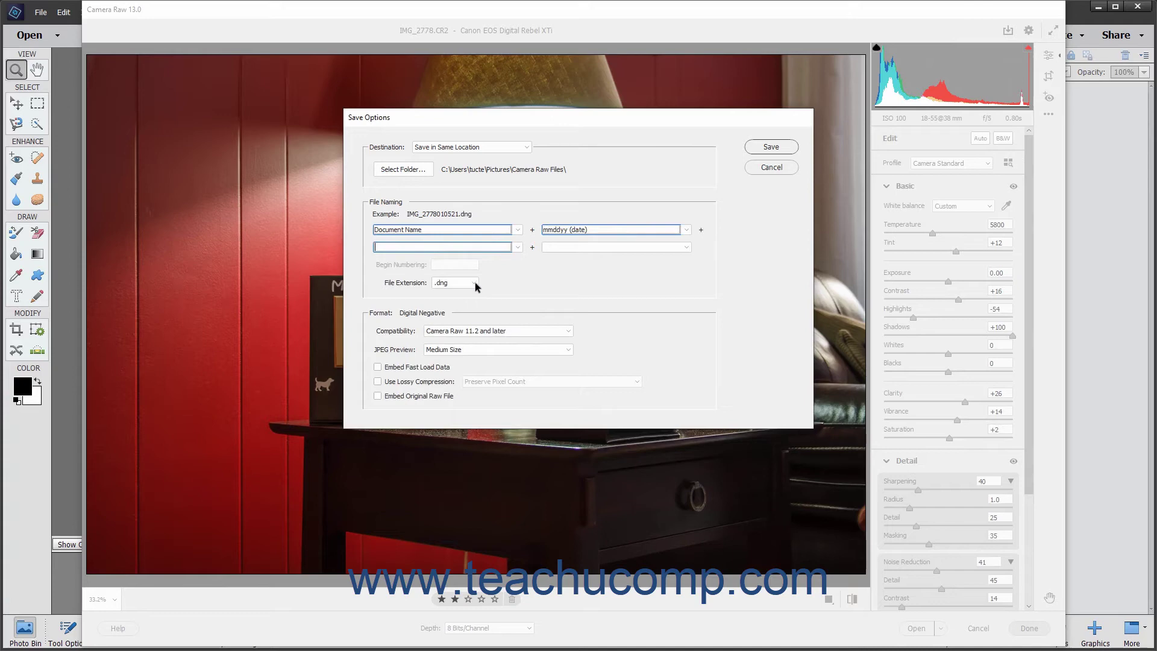
left_click(476, 287)
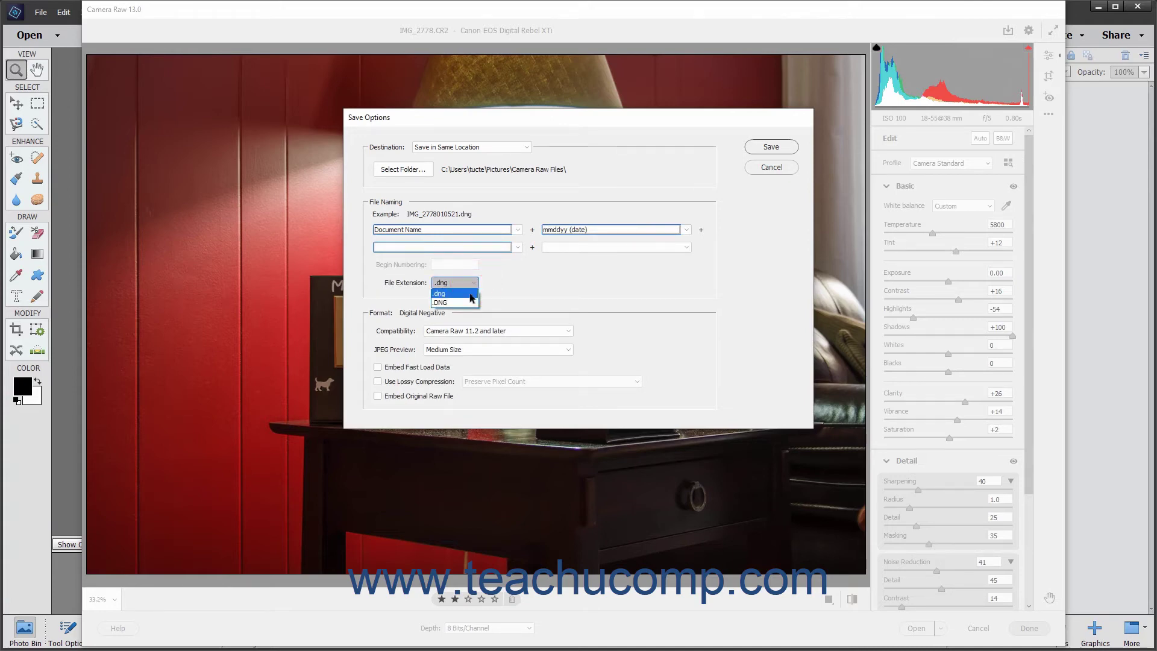
left_click(469, 293)
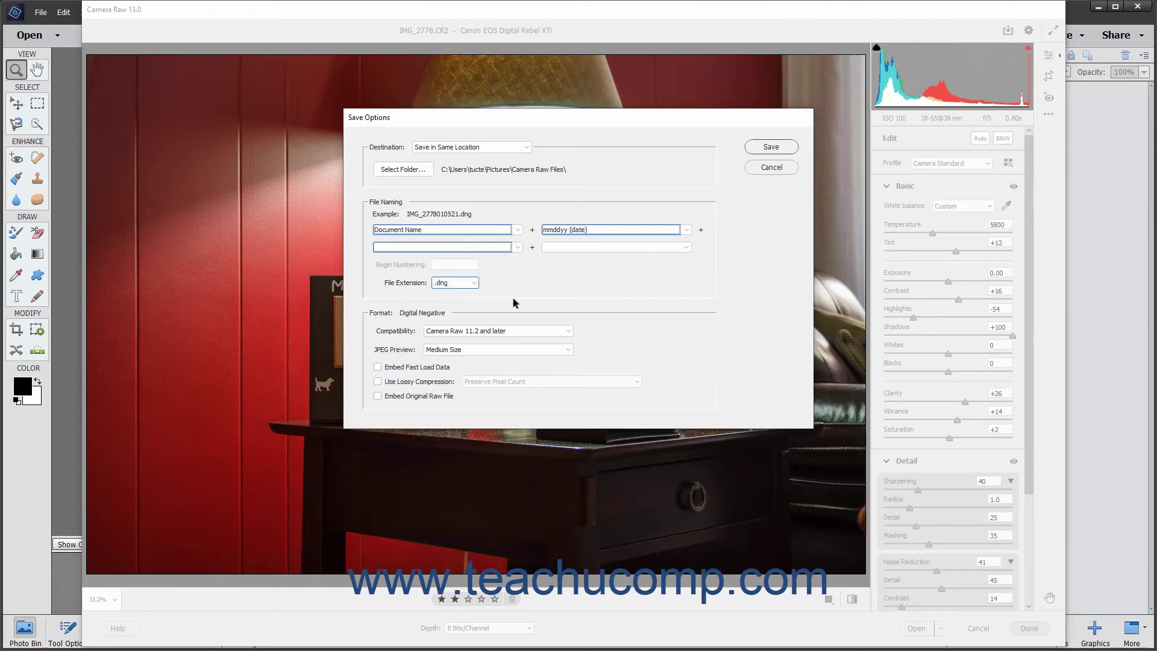
left_click(566, 333)
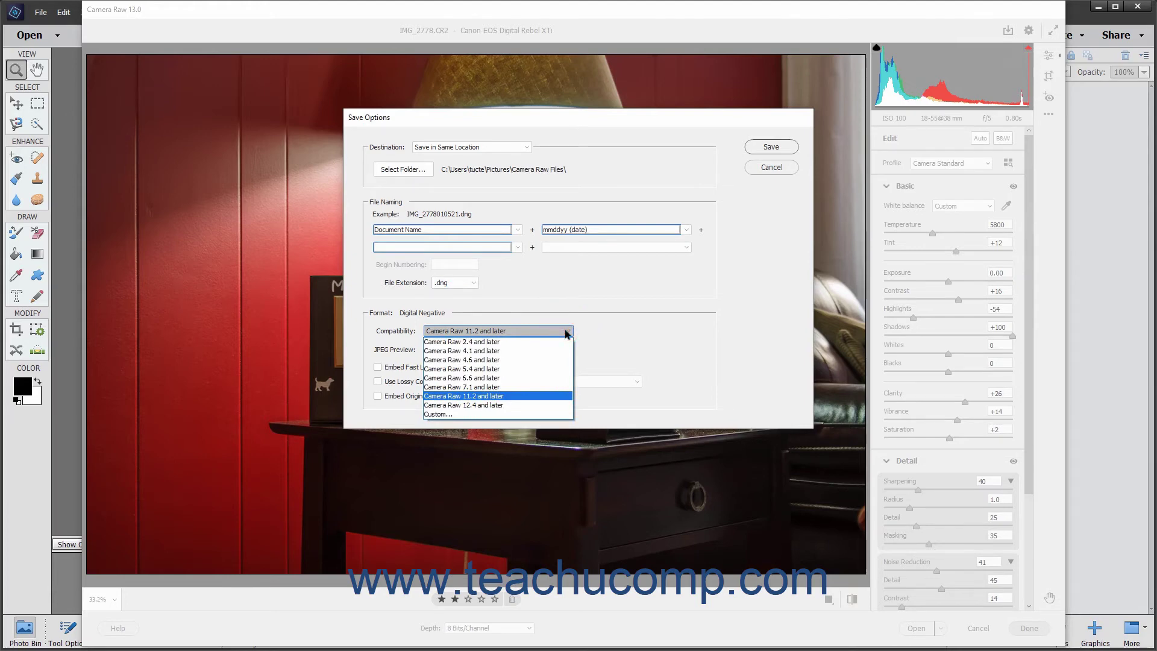
left_click(526, 404)
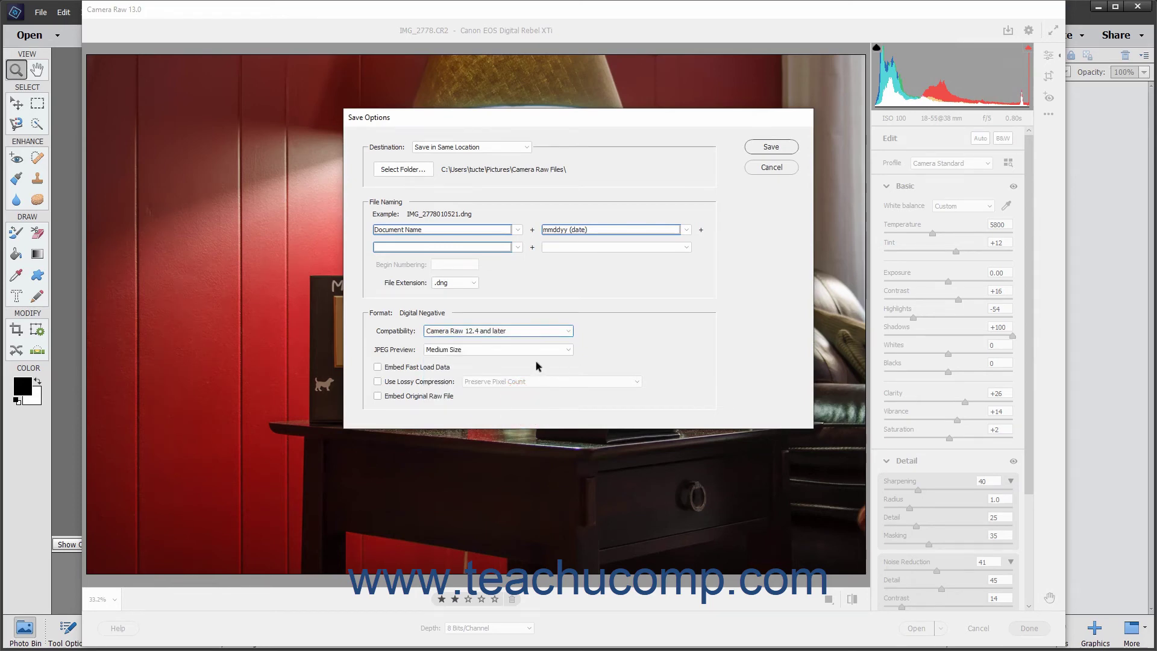
left_click(569, 353)
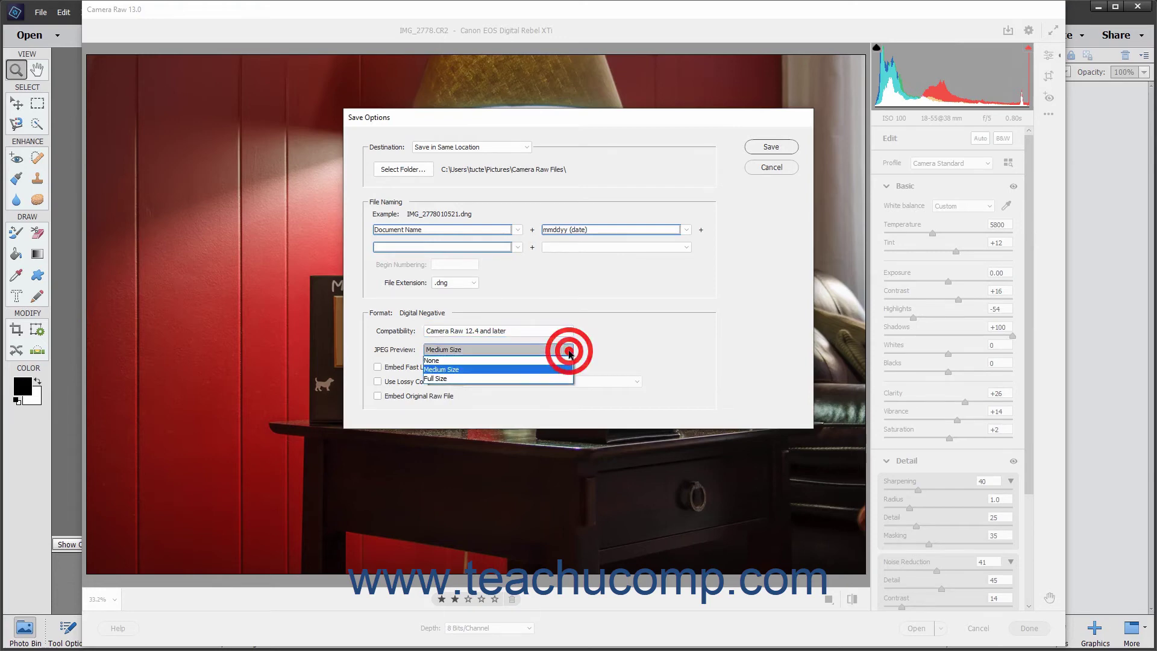
left_click(568, 353)
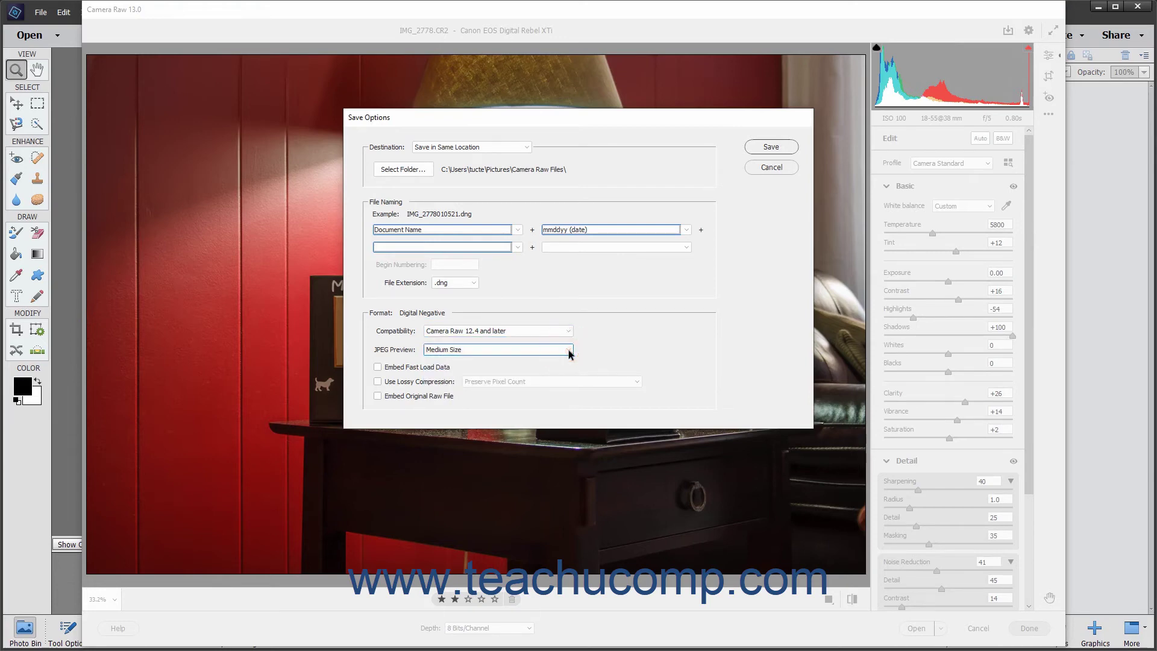
- Review Use Lossy Compression (Preserve Pixel Count) and Embed Original Raw File, leaving both turned off
mouse_move(444, 372)
left_click(438, 386)
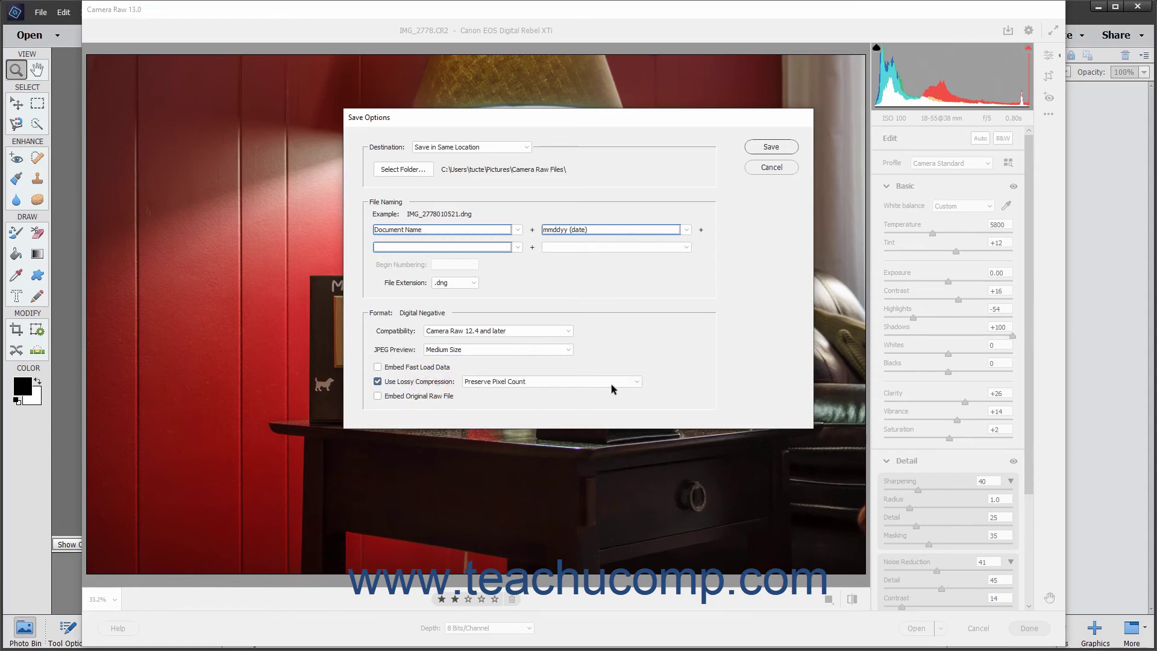
left_click(637, 382)
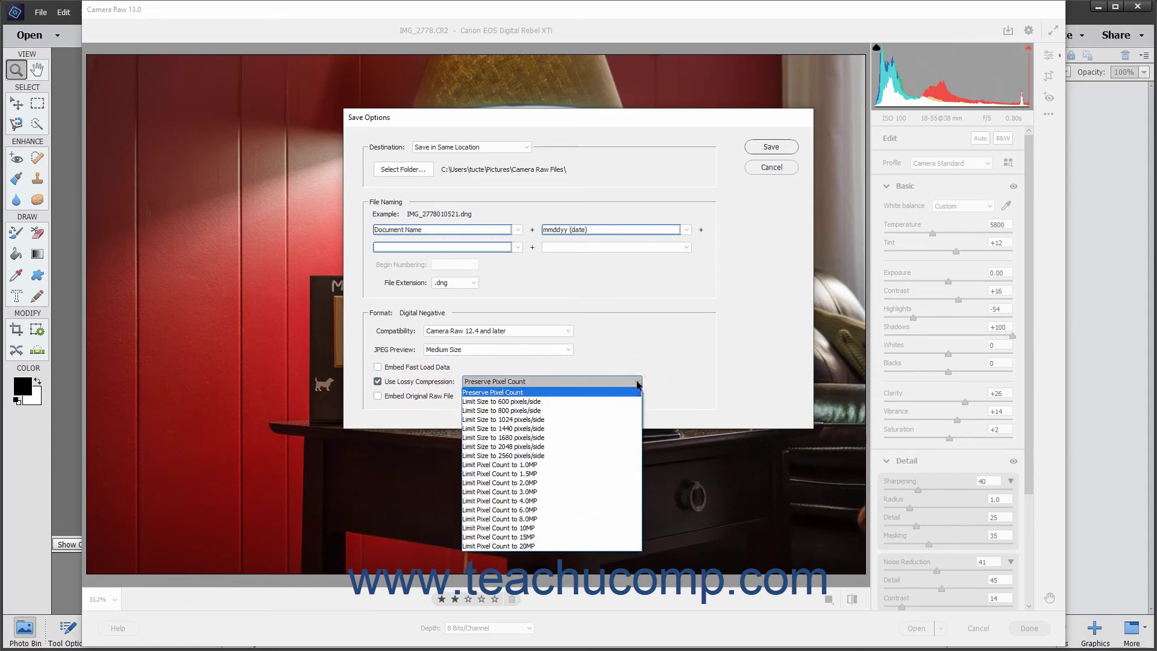
left_click(637, 382)
left_click(431, 382)
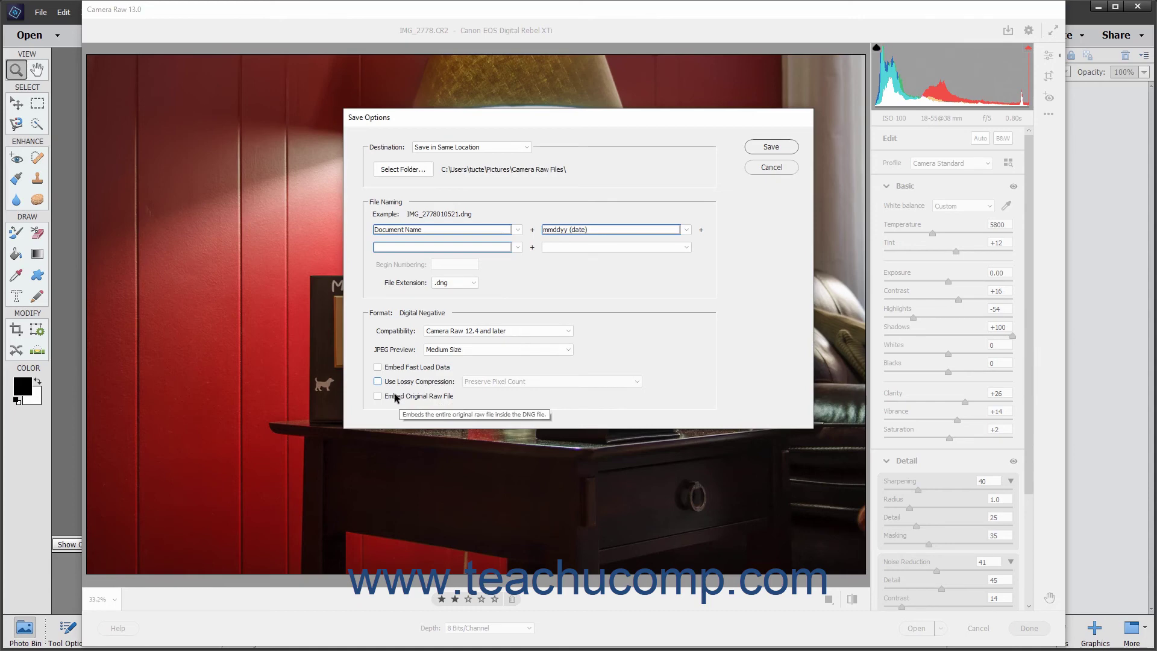
left_click(396, 397)
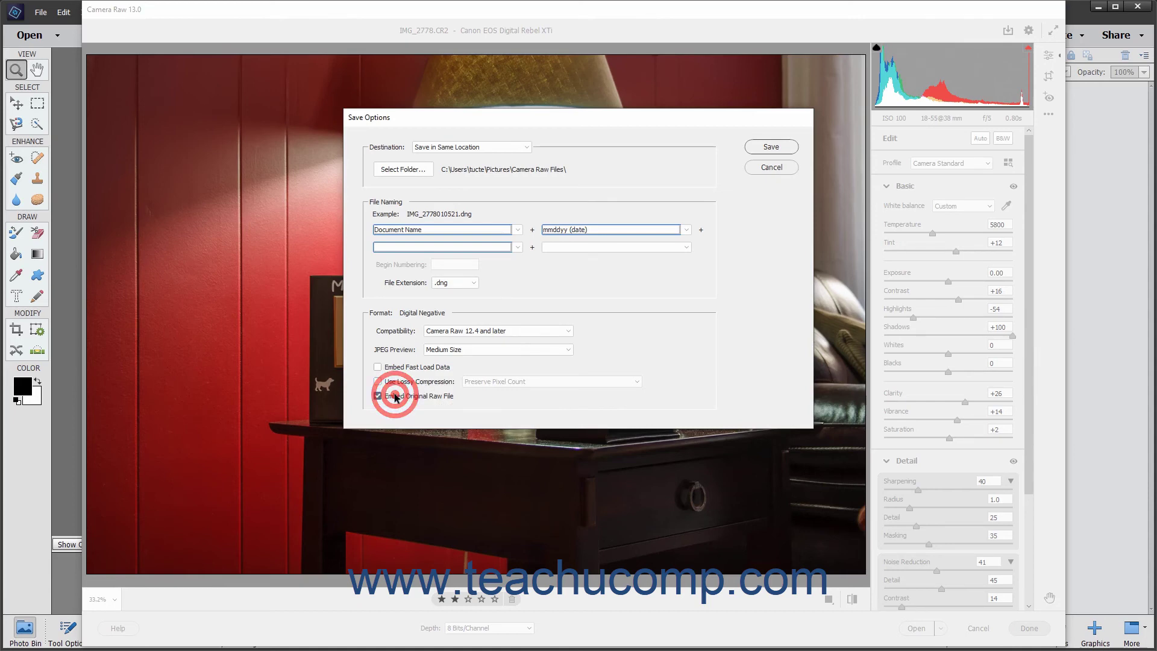
left_click(395, 398)
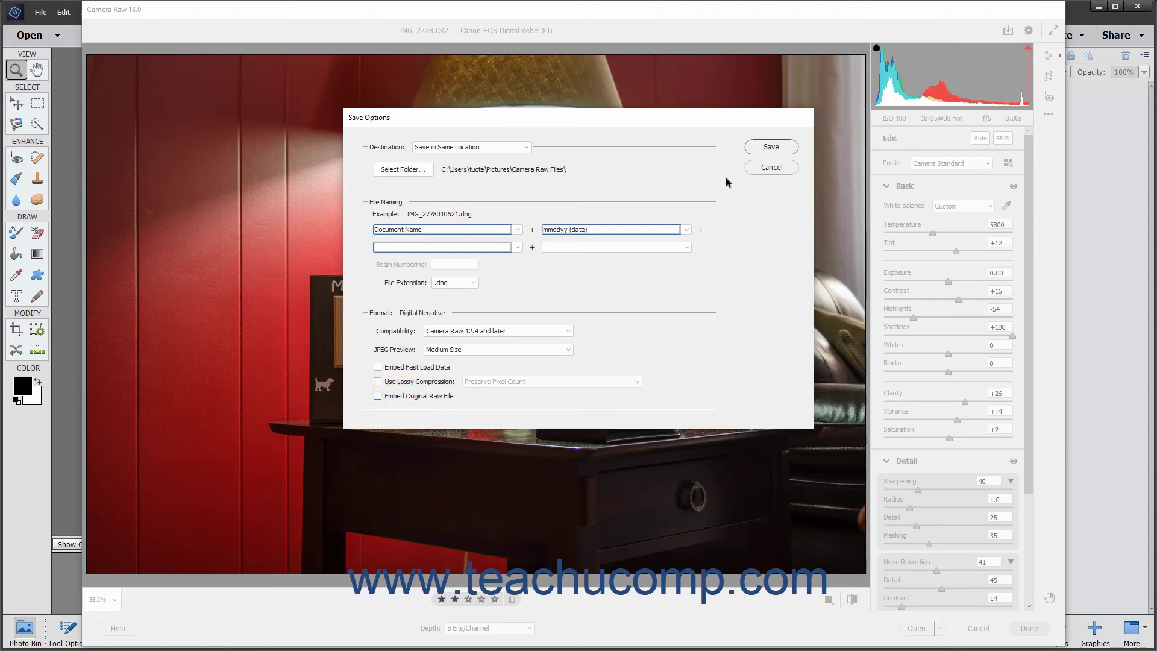
left_click(761, 147)
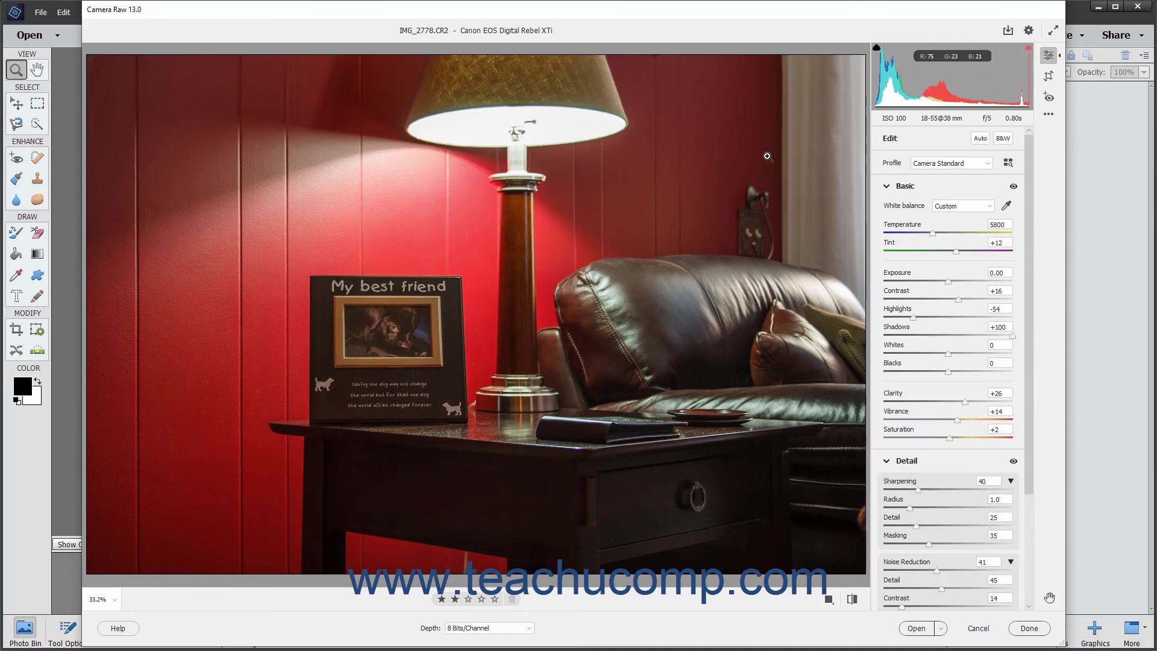
key("alt")
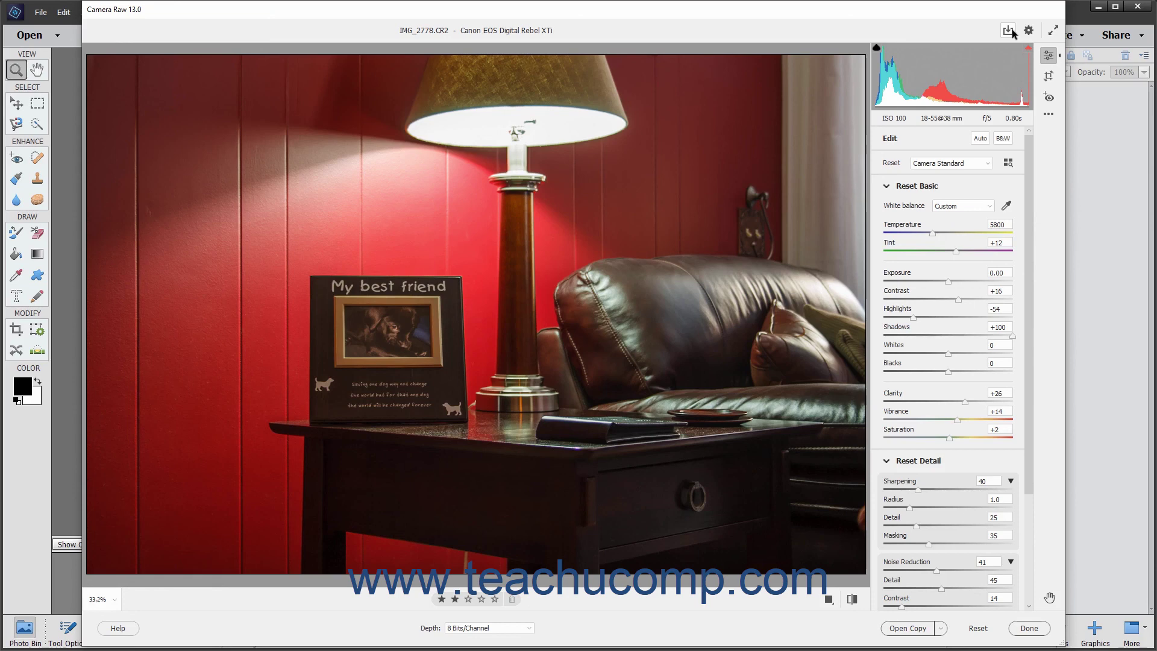
key("alt")
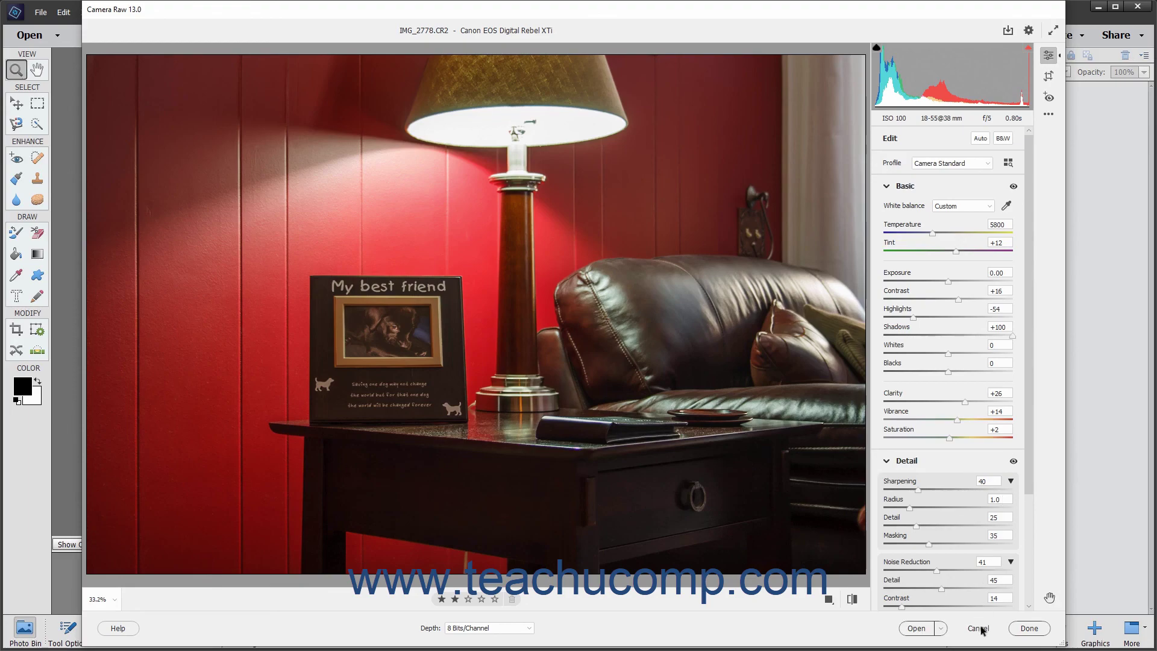